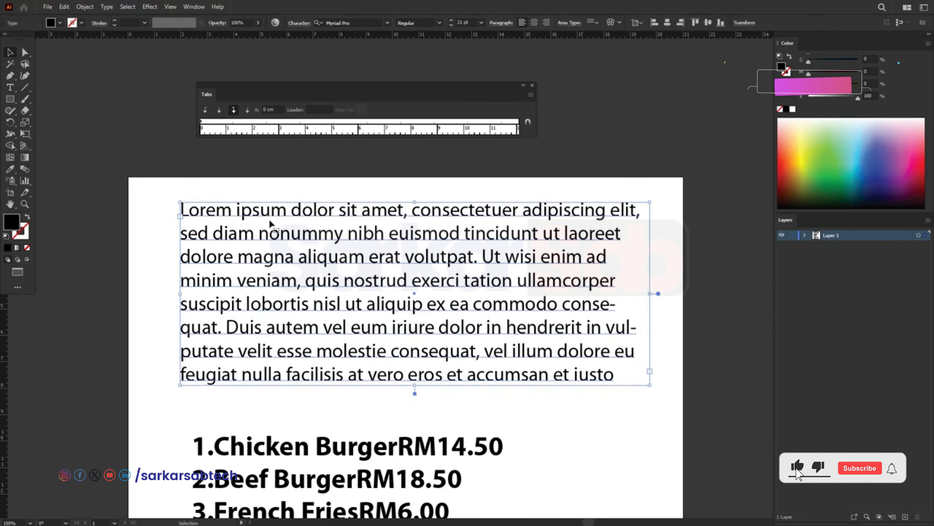
Step: Indent the first line of the Lorem ipsum paragraph by inserting a tab before its first word
{"action": "left_click", "coordinate": [10, 88]}
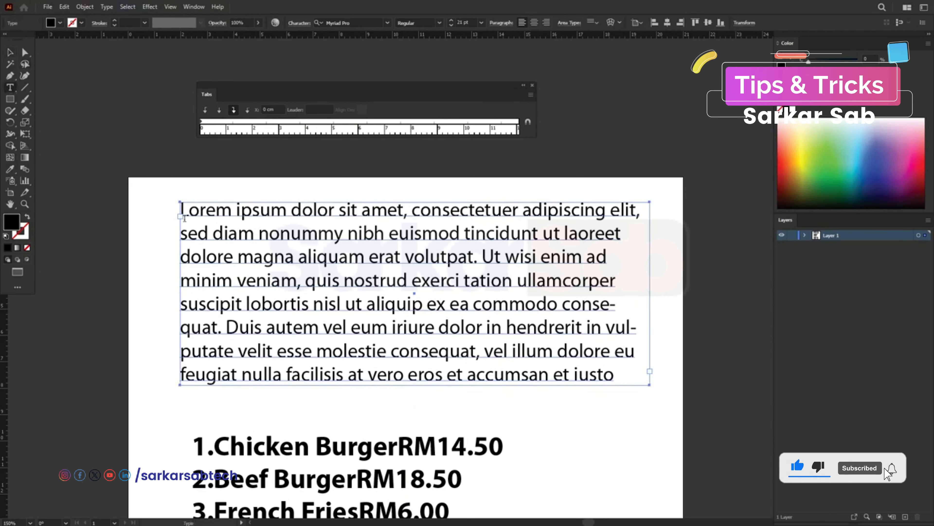
{"action": "left_click", "coordinate": [182, 210]}
{"action": "key", "text": "Tab"}
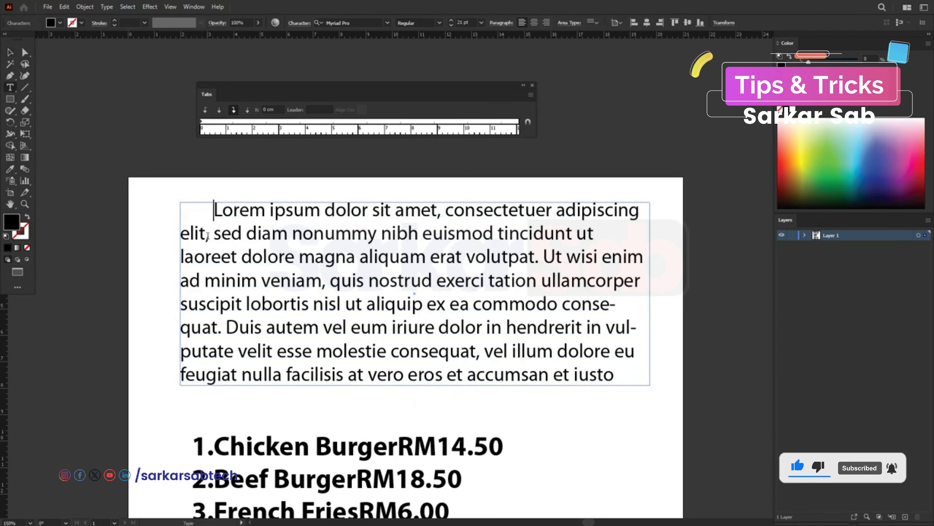
{"action": "key", "text": "shift+Left"}
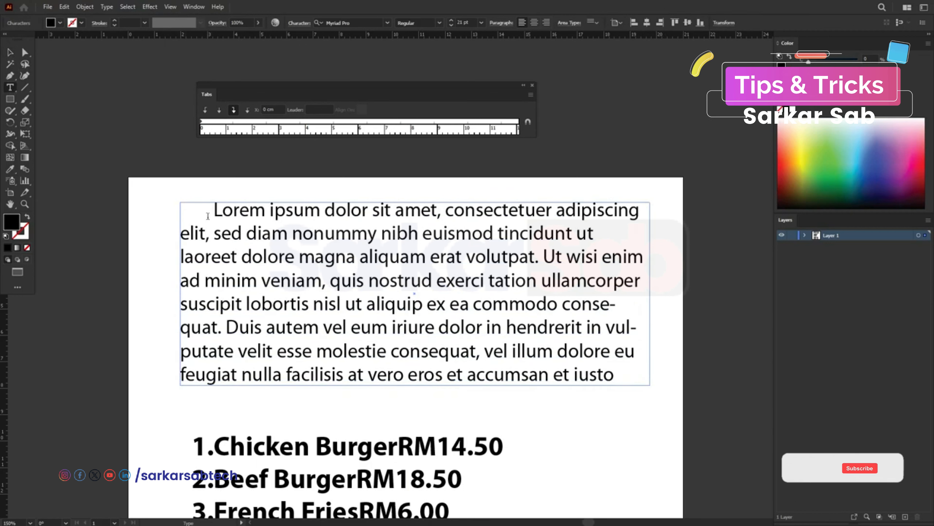
{"action": "double_click", "coordinate": [209, 213]}
{"action": "left_click", "coordinate": [210, 213]}
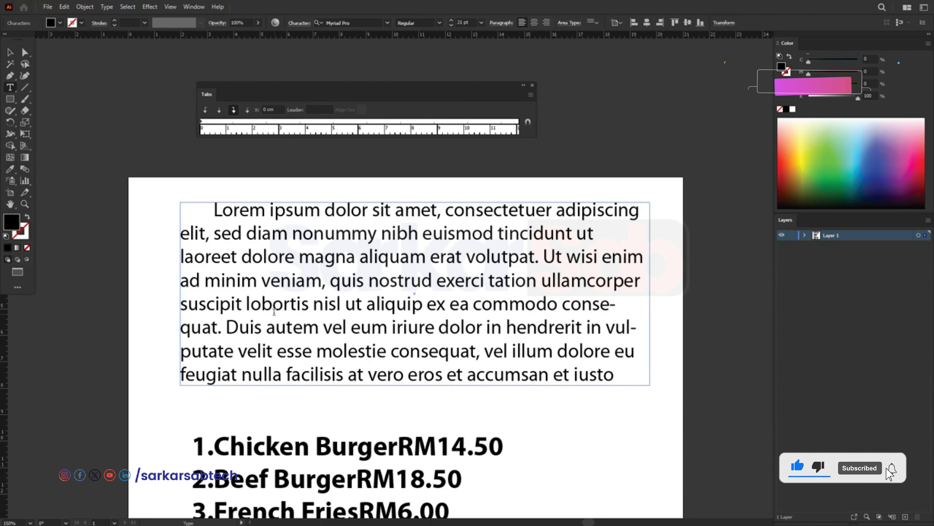
{"action": "left_click_drag", "start_coordinate": [250, 89], "coordinate": [239, 96]}
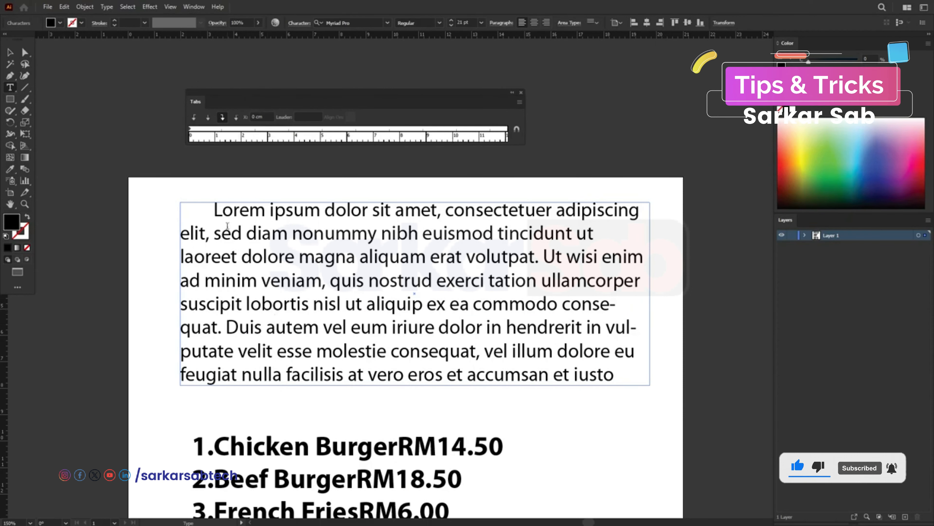
{"action": "left_click_drag", "start_coordinate": [189, 209], "coordinate": [209, 209]}
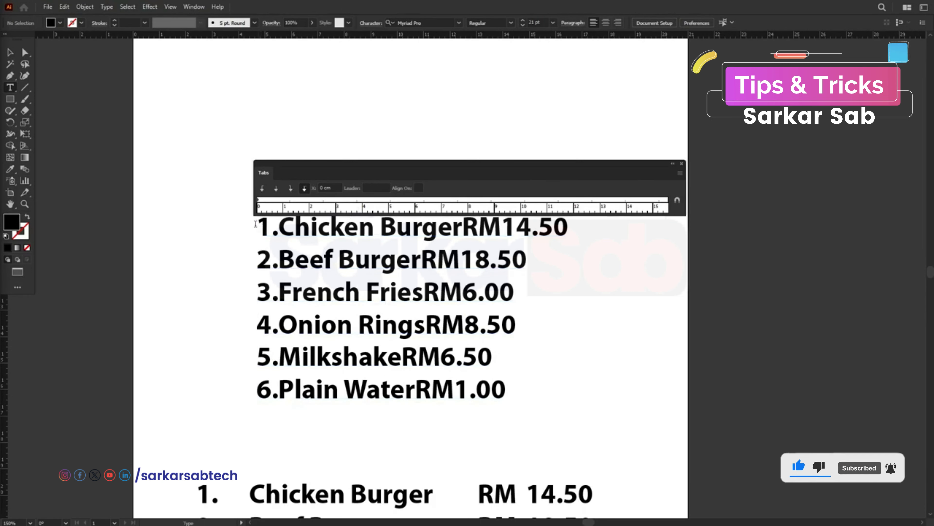
Step: Compare the unformatted price list with the tab-aligned example below it, and check the Tabs option among the type windows
{"action": "scroll", "coordinate": [215, 265], "scroll_direction": "down", "scroll_amount": 5}
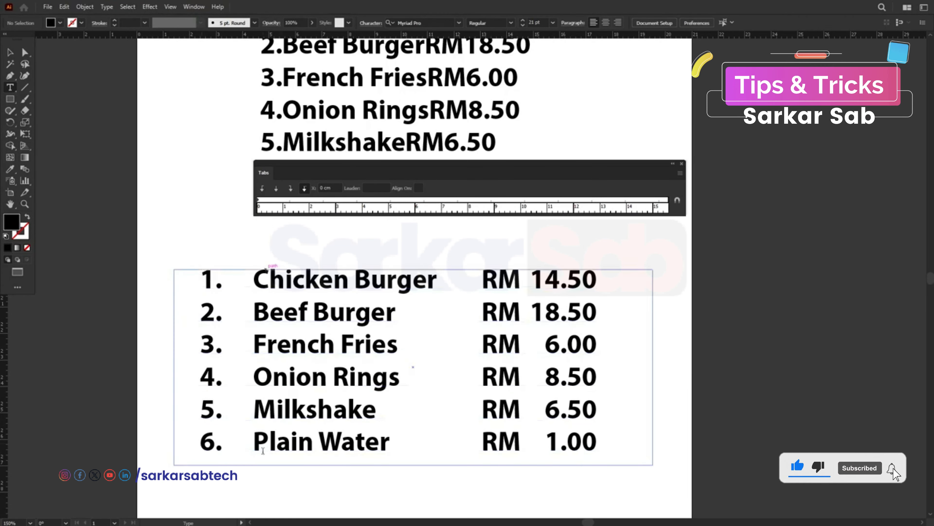
{"action": "scroll", "coordinate": [405, 427], "scroll_direction": "up", "scroll_amount": 6}
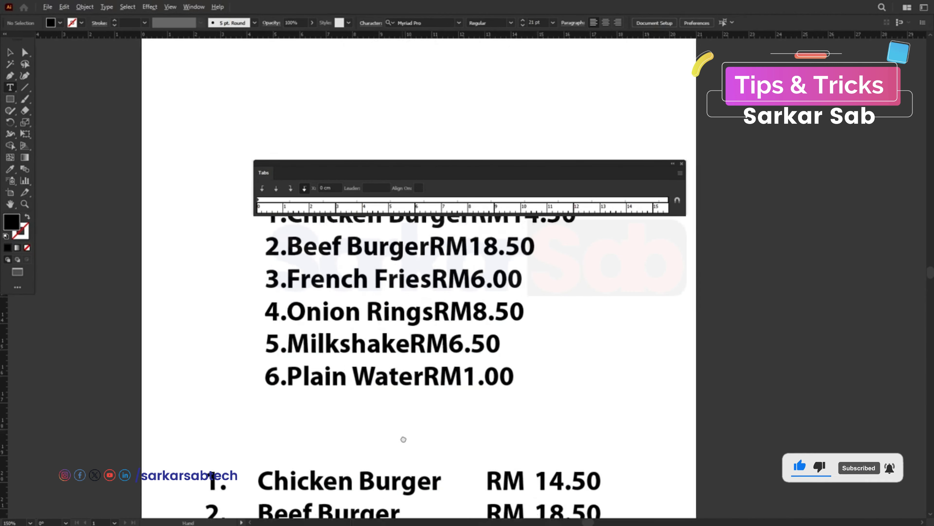
{"action": "key", "text": "v"}
{"action": "left_click_drag", "start_coordinate": [345, 164], "coordinate": [328, 158]}
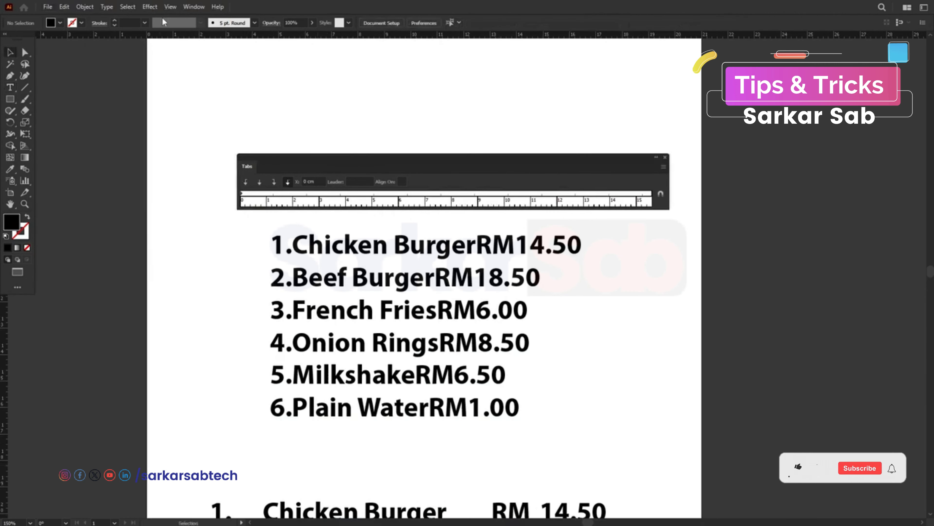
{"action": "left_click", "coordinate": [194, 7]}
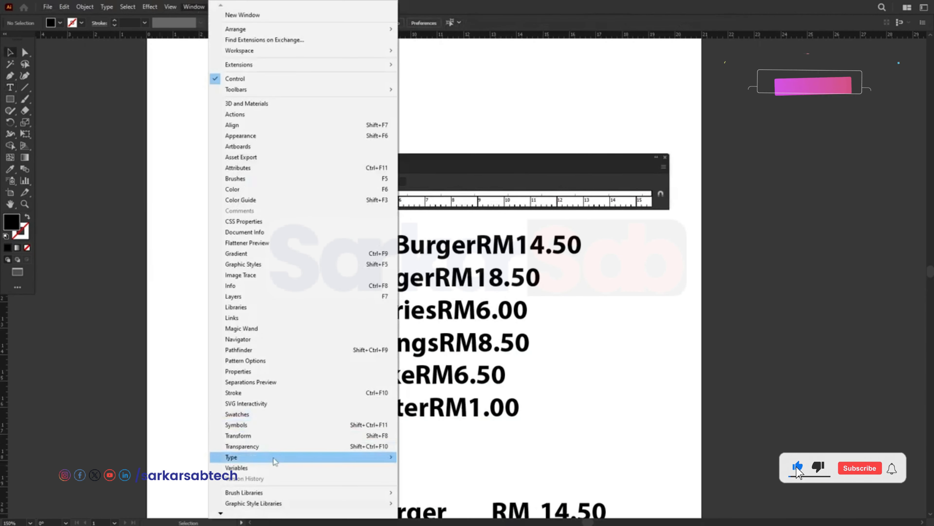
{"action": "mouse_move", "coordinate": [289, 459]}
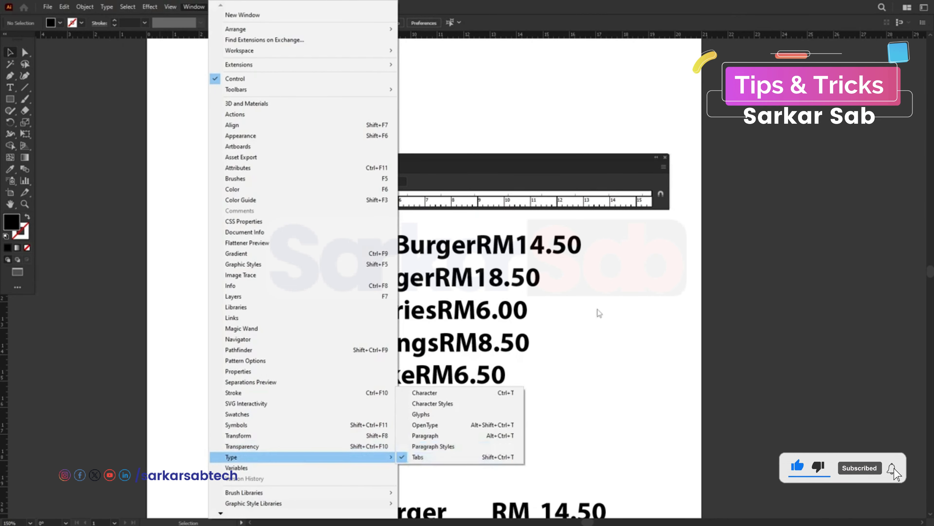
Step: Shift the unformatted price list slightly left and snap the Tabs panel above its text frame
{"action": "left_click", "coordinate": [464, 258]}
{"action": "left_click", "coordinate": [464, 258]}
{"action": "left_click_drag", "start_coordinate": [464, 257], "coordinate": [434, 257]}
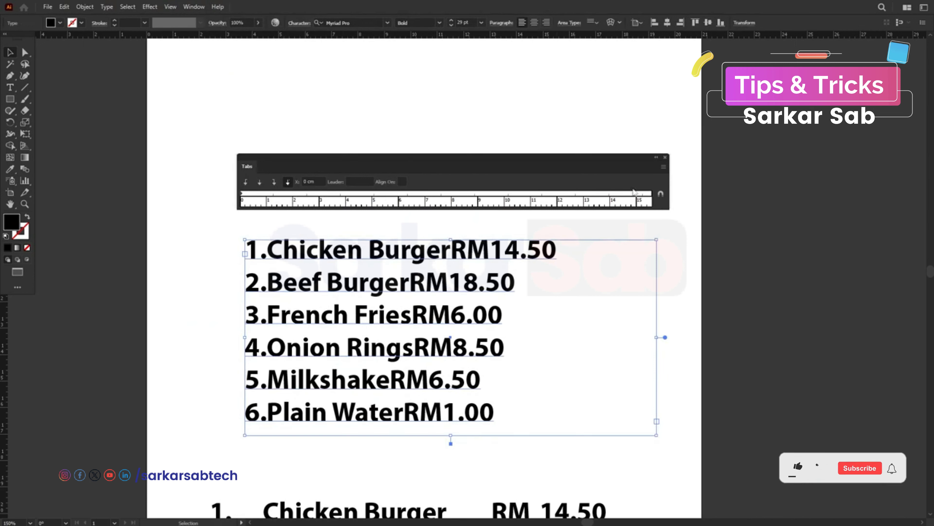
{"action": "left_click", "coordinate": [663, 196]}
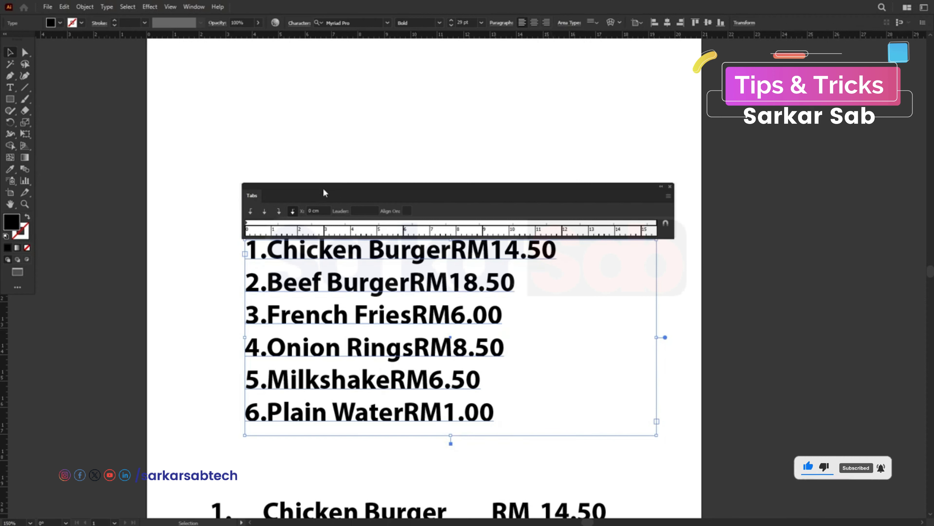
Step: Set left-justified tab stops at about 0.8, 3 and 9.4 cm for all lines of the price list
{"action": "left_click", "coordinate": [293, 212]}
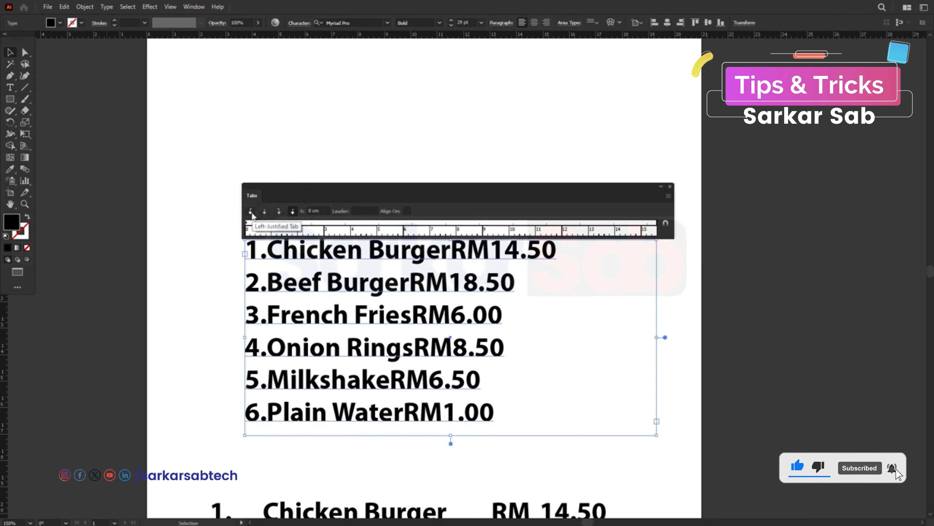
{"action": "double_click", "coordinate": [441, 269]}
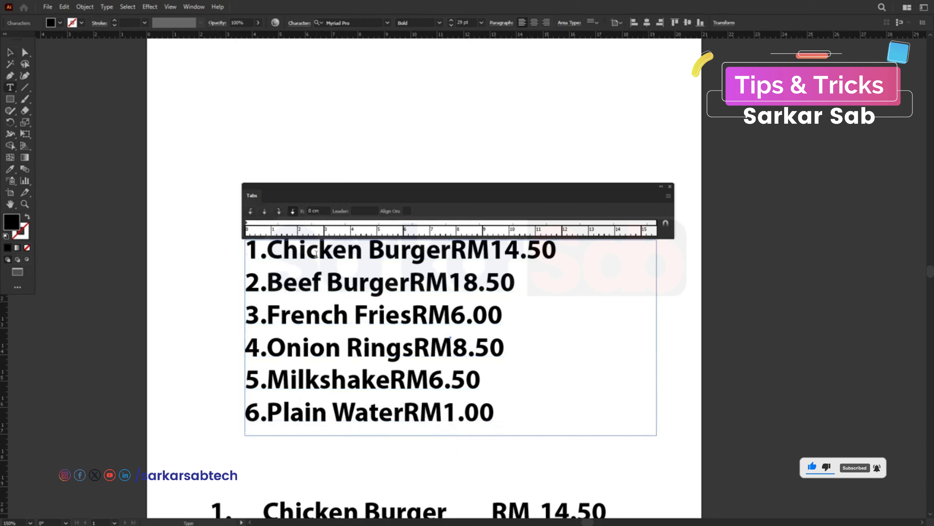
{"action": "key", "text": "ctrl+a"}
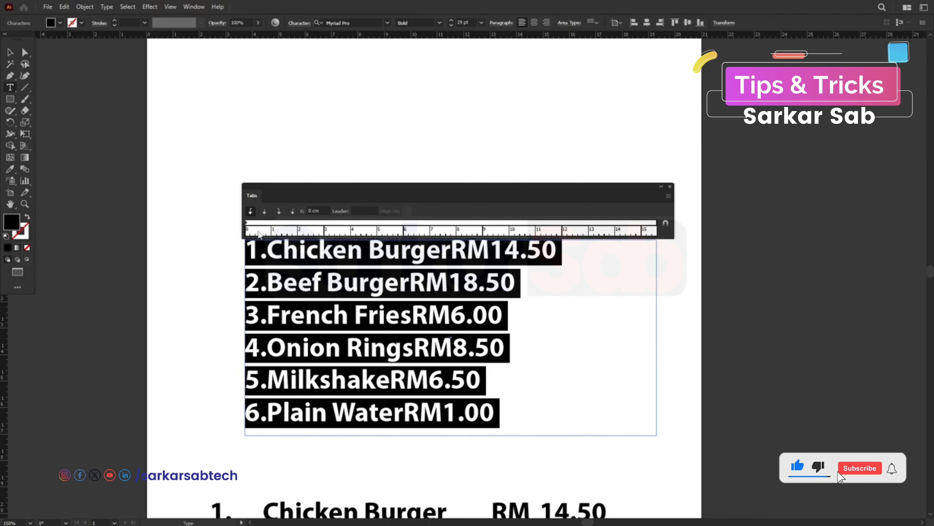
{"action": "left_click", "coordinate": [266, 232]}
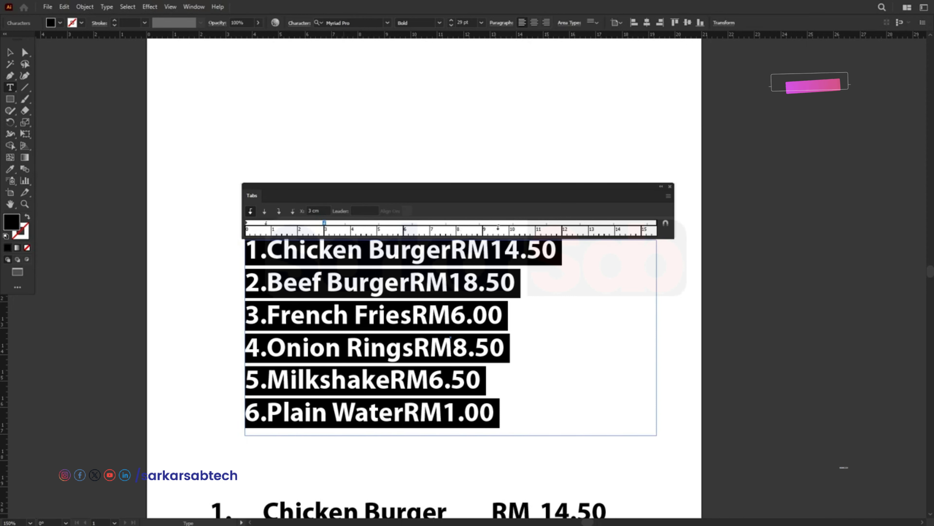
{"action": "left_click", "coordinate": [494, 222]}
{"action": "left_click", "coordinate": [366, 290]}
{"action": "key", "text": "ctrl+a"}
{"action": "left_click", "coordinate": [334, 282]}
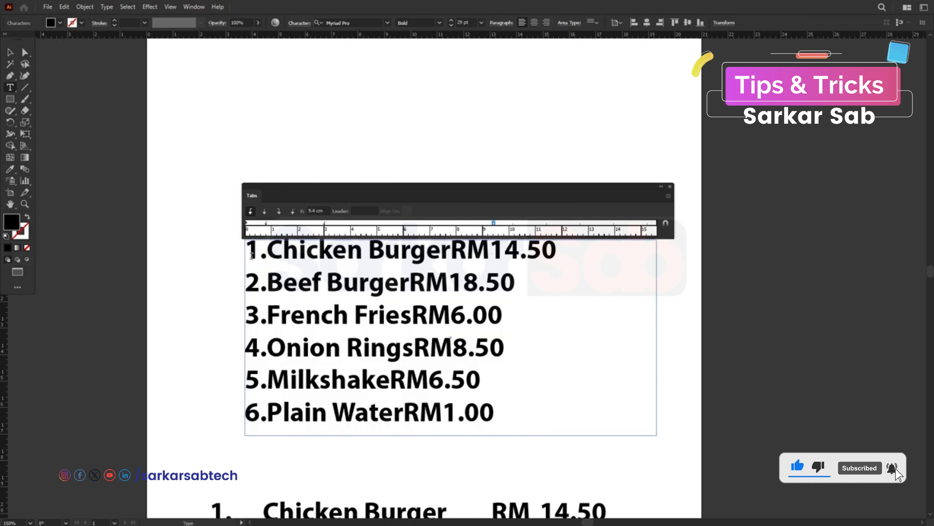
Step: In the list's first line, insert one tab before "1." and another before "Chicken Burger"
{"action": "left_click", "coordinate": [250, 252]}
{"action": "key", "text": "Tab"}
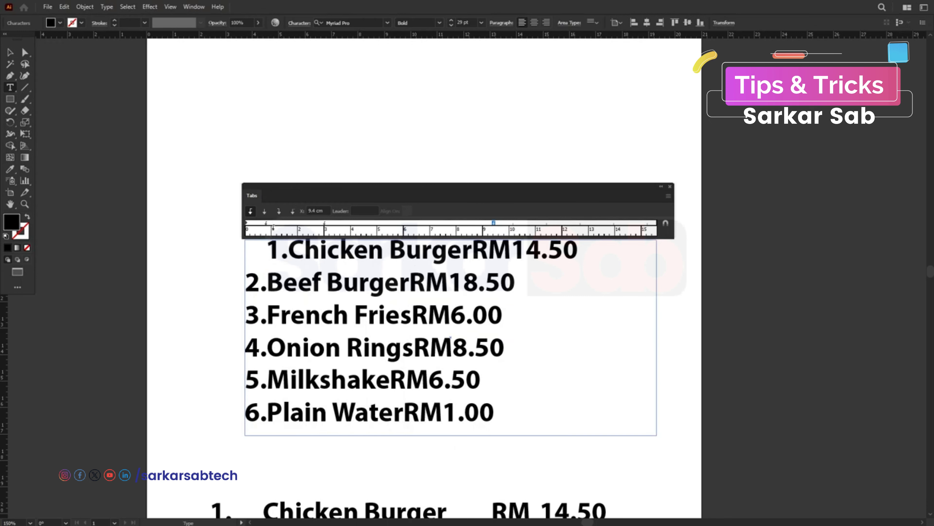
{"action": "key", "text": "BackSpace"}
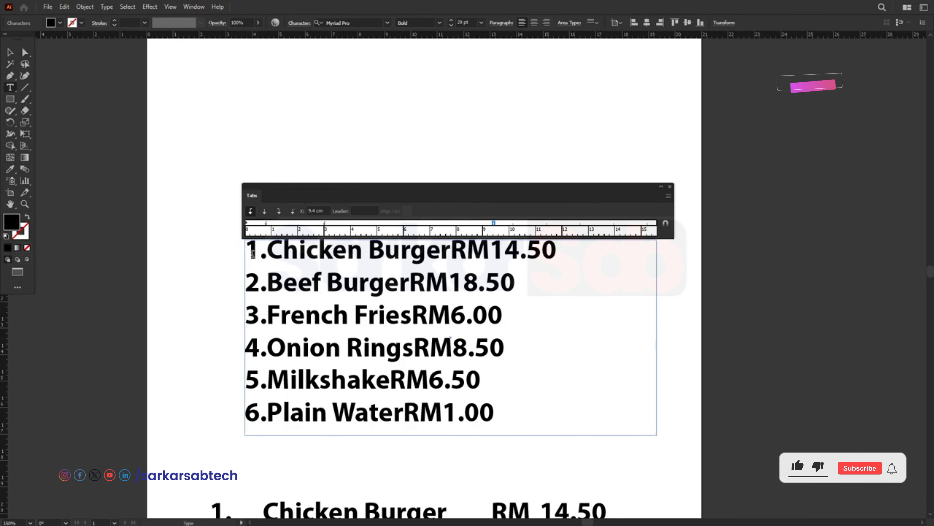
{"action": "key", "text": "Tab"}
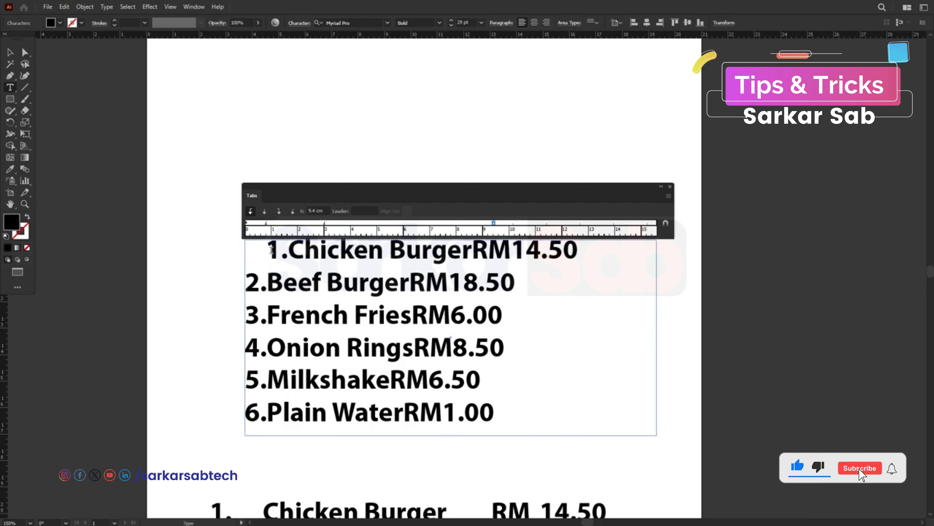
{"action": "key", "text": "BackSpace"}
{"action": "key", "text": "Tab"}
{"action": "key", "text": "Tab"}
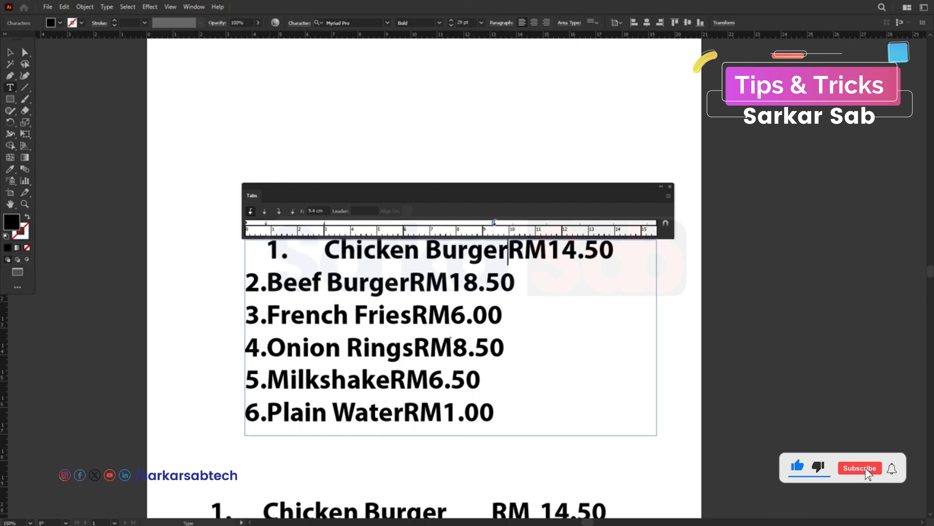
Step: Move the first line's third tab stop to 11.6 cm and insert a tab before "RM14.50"
{"action": "left_click_drag", "start_coordinate": [494, 225], "coordinate": [553, 229]}
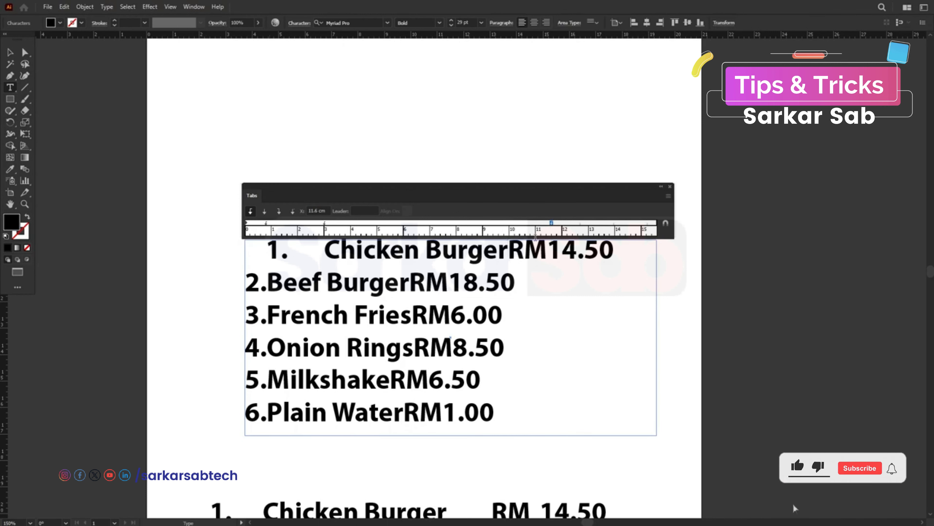
{"action": "left_click", "coordinate": [511, 249]}
{"action": "key", "text": "Tab"}
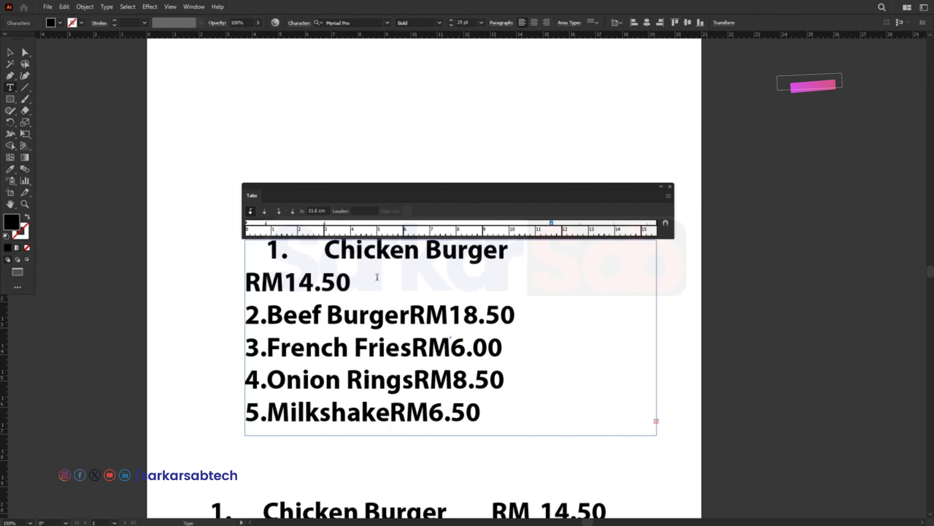
{"action": "key", "text": "ctrl+z"}
{"action": "key", "text": "Tab"}
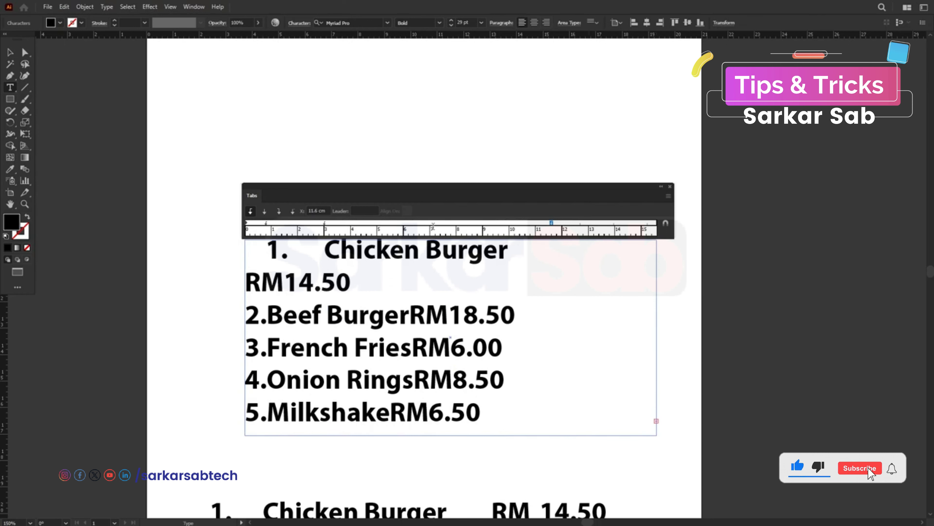
Step: Widen the price list's text frame to just past the artboard's right edge and snap the Tabs panel to the new width
{"action": "left_click", "coordinate": [11, 56]}
{"action": "left_click_drag", "start_coordinate": [658, 334], "coordinate": [711, 327]}
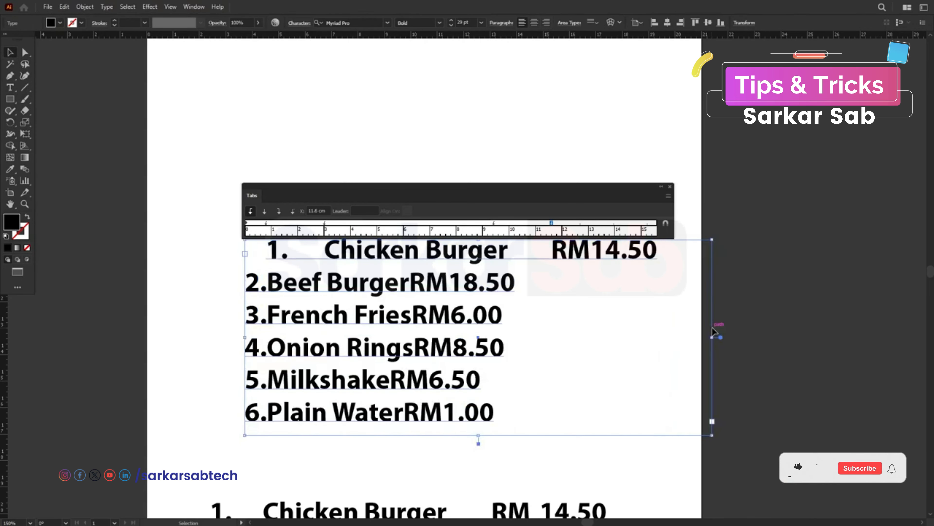
{"action": "left_click", "coordinate": [667, 223]}
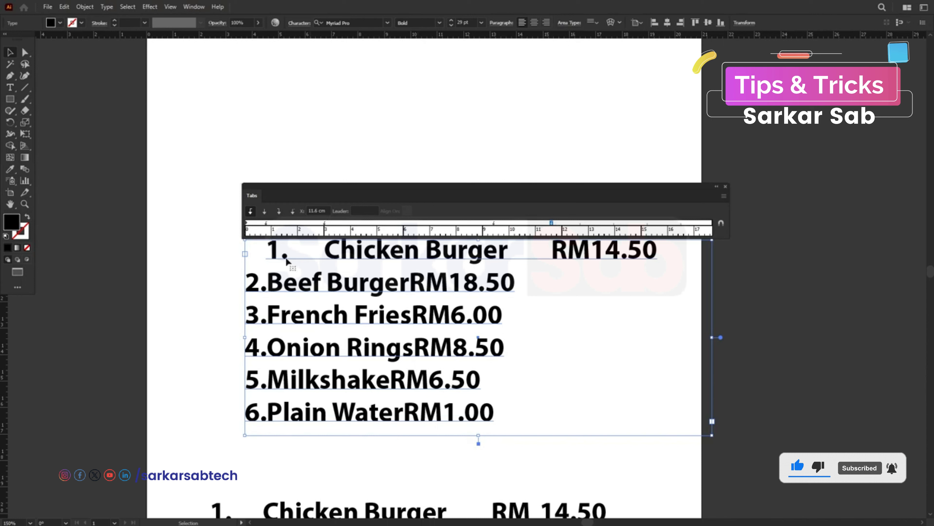
Step: Insert tabs before "2.", "Beef Burger" and "RM18.50" in the second line
{"action": "left_click", "coordinate": [10, 87]}
{"action": "left_click", "coordinate": [245, 282]}
{"action": "key", "text": "Tab"}
{"action": "left_click", "coordinate": [288, 283]}
{"action": "key", "text": "Tab"}
{"action": "left_click", "coordinate": [466, 282]}
{"action": "key", "text": "Tab"}
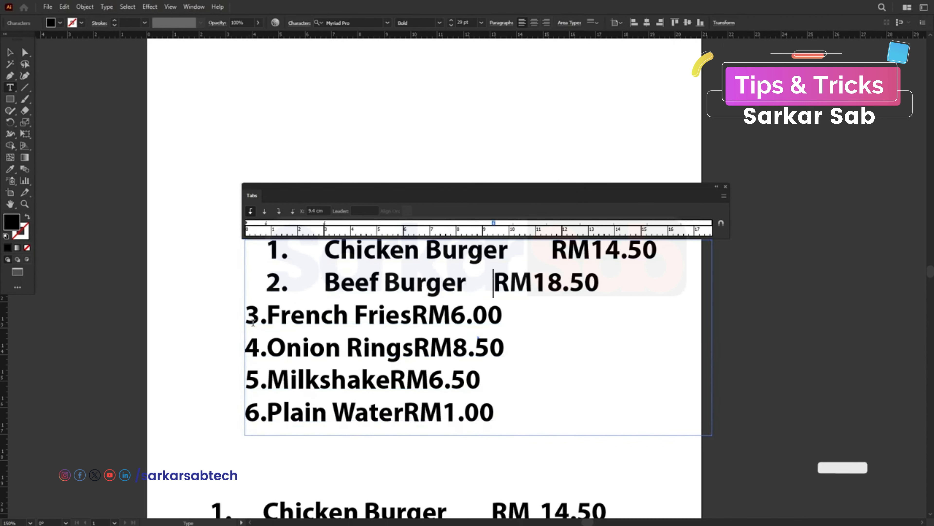
Step: Insert tabs before the number, item name and price in each line from French Fries to Plain Water
{"action": "left_click", "coordinate": [246, 314]}
{"action": "left_click", "coordinate": [470, 315]}
{"action": "key", "text": "Tab"}
{"action": "left_click", "coordinate": [246, 347]}
{"action": "key", "text": "Tab"}
{"action": "left_click", "coordinate": [245, 379]}
{"action": "key", "text": "Tab"}
{"action": "left_click", "coordinate": [246, 412]}
{"action": "key", "text": "Tab"}
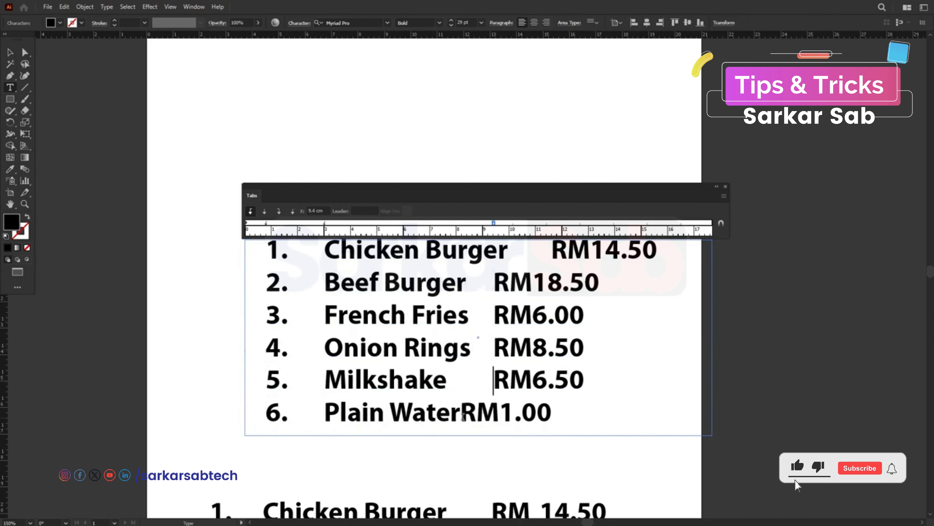
{"action": "left_click", "coordinate": [461, 412]}
{"action": "key", "text": "Tab"}
{"action": "left_click", "coordinate": [504, 308]}
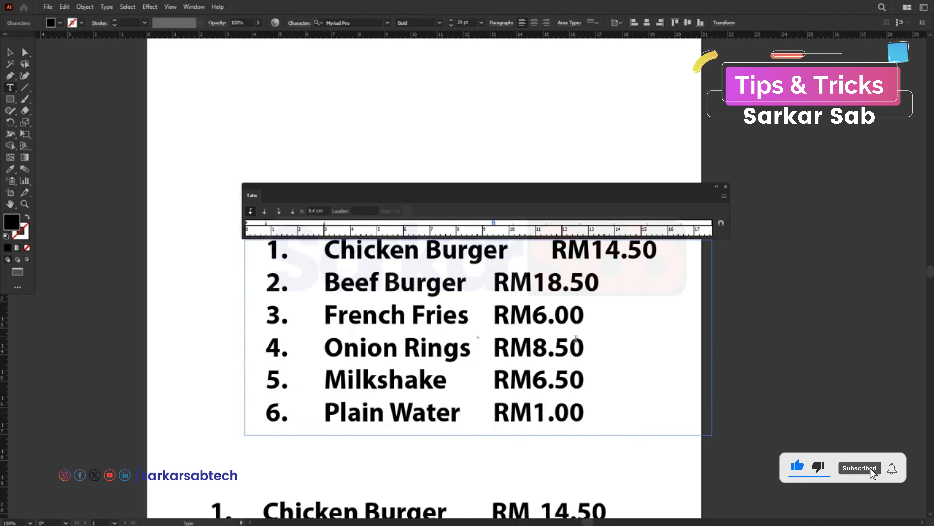
Step: Select the lines from Beef Burger to Plain Water and compare their third tab stop with that of the first line
{"action": "left_click_drag", "start_coordinate": [569, 412], "coordinate": [344, 347]}
{"action": "left_click", "coordinate": [574, 416]}
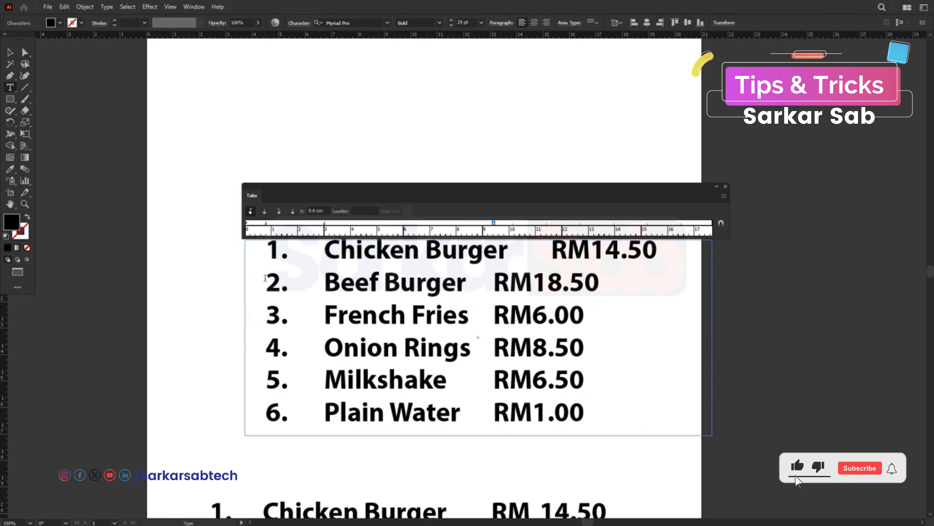
{"action": "left_click_drag", "start_coordinate": [266, 278], "coordinate": [601, 412]}
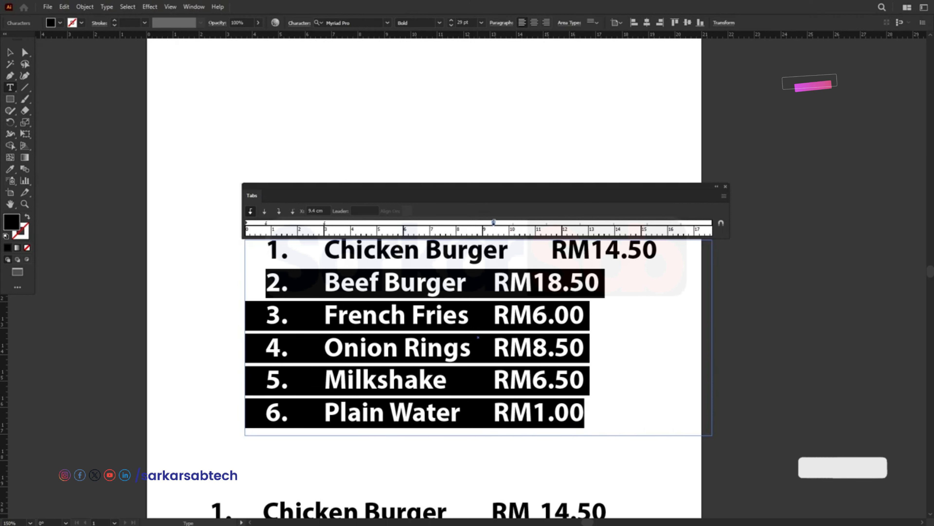
{"action": "left_click", "coordinate": [562, 250]}
{"action": "mouse_move", "coordinate": [567, 251]}
{"action": "left_mouse_down"}
{"action": "mouse_move", "coordinate": [622, 251]}
{"action": "mouse_move", "coordinate": [576, 247]}
{"action": "left_mouse_up"}
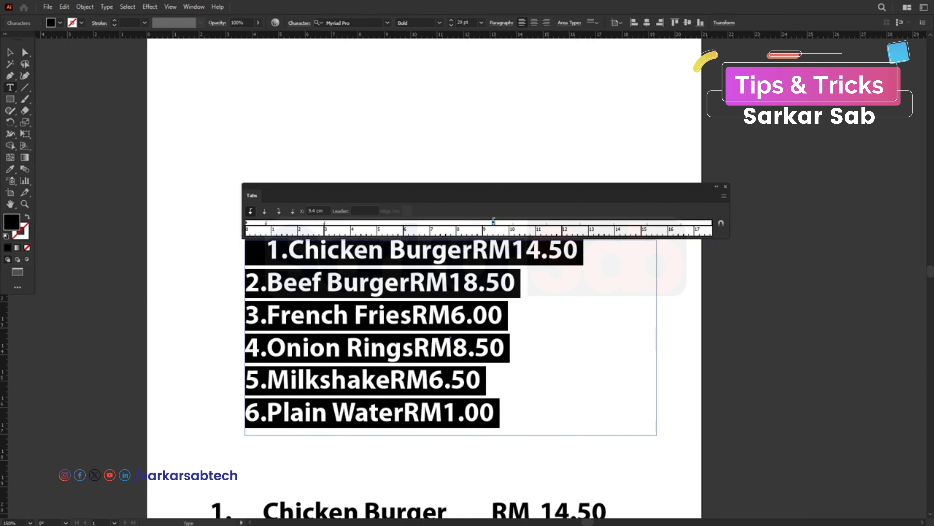
Step: Move the third tab stop of the whole selected price list to 12.6 cm
{"action": "left_click_drag", "start_coordinate": [498, 222], "coordinate": [578, 224]}
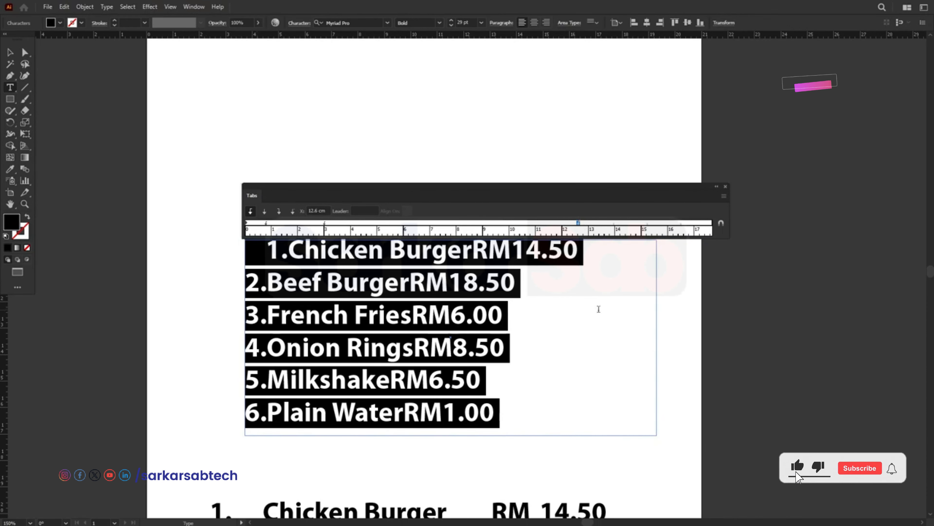
{"action": "left_click", "coordinate": [11, 55]}
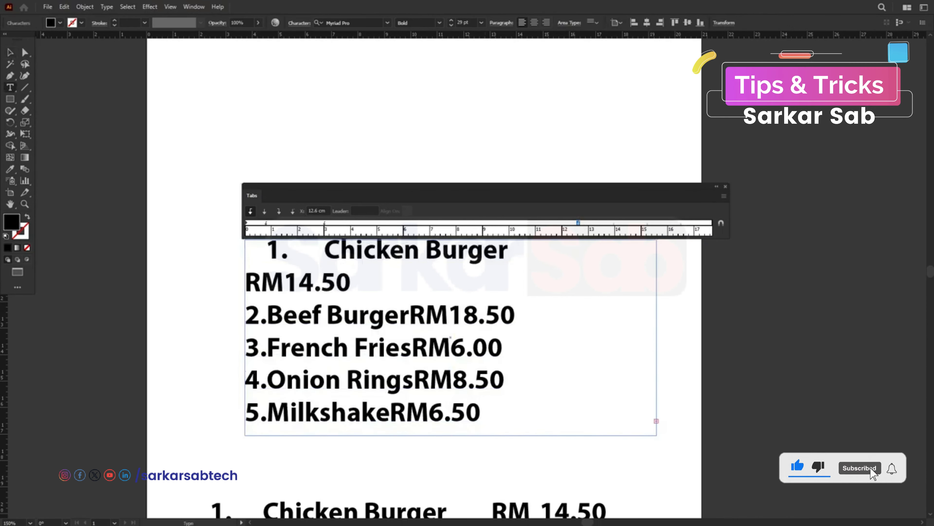
Step: Insert tabs before the numbers, item names and prices in the lines from Beef Burger to Plain Water
{"action": "left_click", "coordinate": [267, 315]}
{"action": "key", "text": "Tab"}
{"action": "left_click", "coordinate": [288, 347]}
{"action": "key", "text": "Tab"}
{"action": "left_click", "coordinate": [288, 380]}
{"action": "key", "text": "Tab"}
{"action": "left_click", "coordinate": [289, 412]}
{"action": "key", "text": "Tab"}
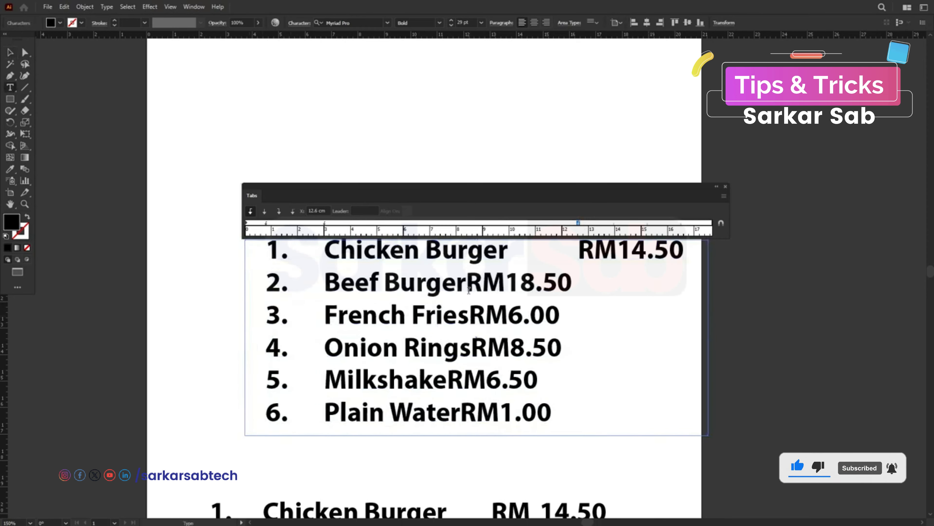
{"action": "left_click", "coordinate": [466, 282]}
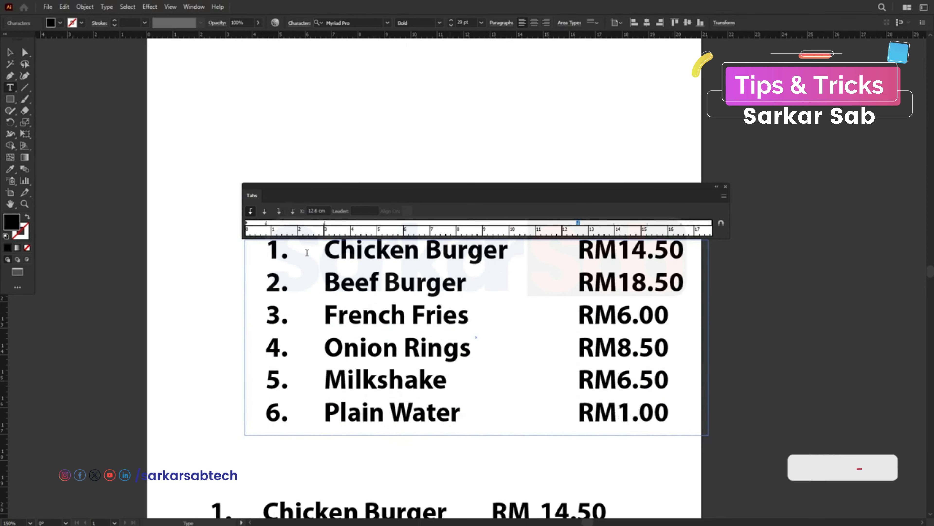
Step: Move the whole list's first tab stop to 0.4 cm, the second to about 1.8 cm and the third to 11.6 cm
{"action": "key", "text": "ctrl+a"}
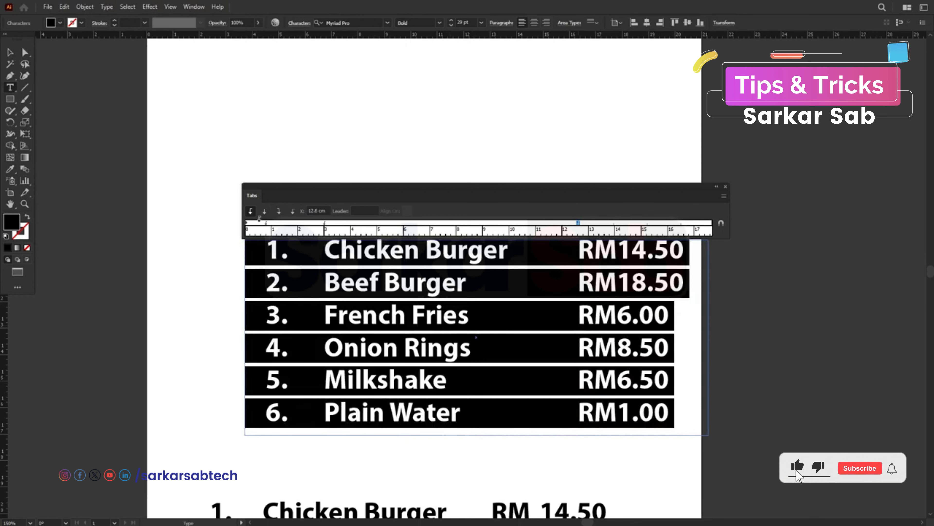
{"action": "left_click_drag", "start_coordinate": [265, 226], "coordinate": [256, 226]}
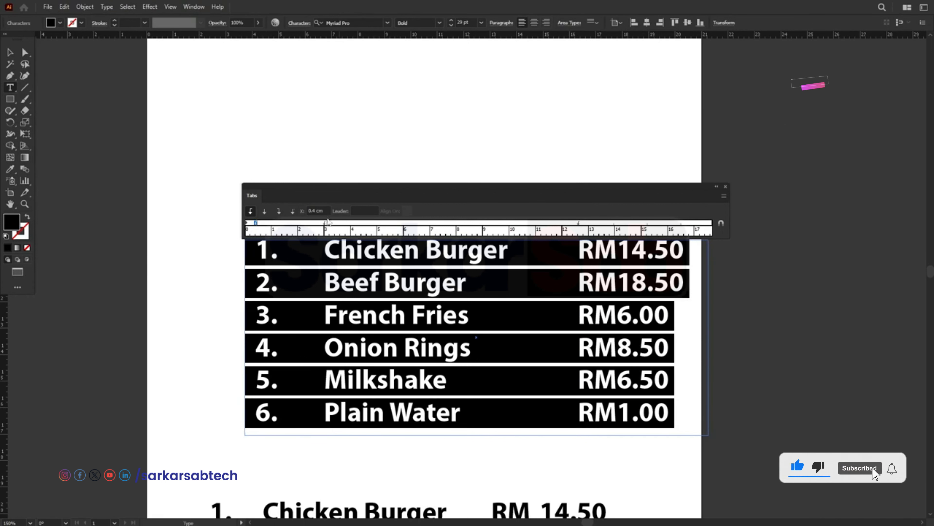
{"action": "left_click_drag", "start_coordinate": [324, 222], "coordinate": [293, 222]}
{"action": "left_click_drag", "start_coordinate": [578, 223], "coordinate": [551, 223]}
{"action": "left_click", "coordinate": [609, 261]}
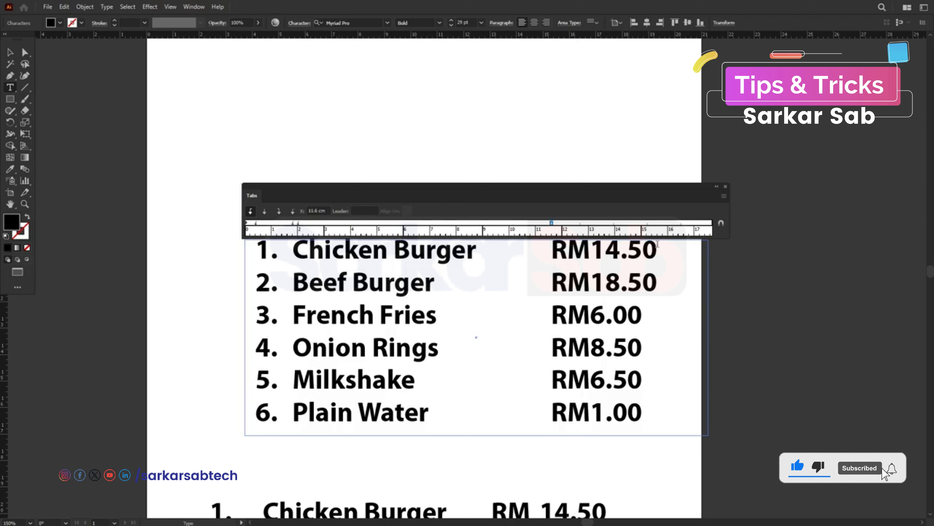
{"action": "left_click_drag", "start_coordinate": [590, 251], "coordinate": [662, 251]}
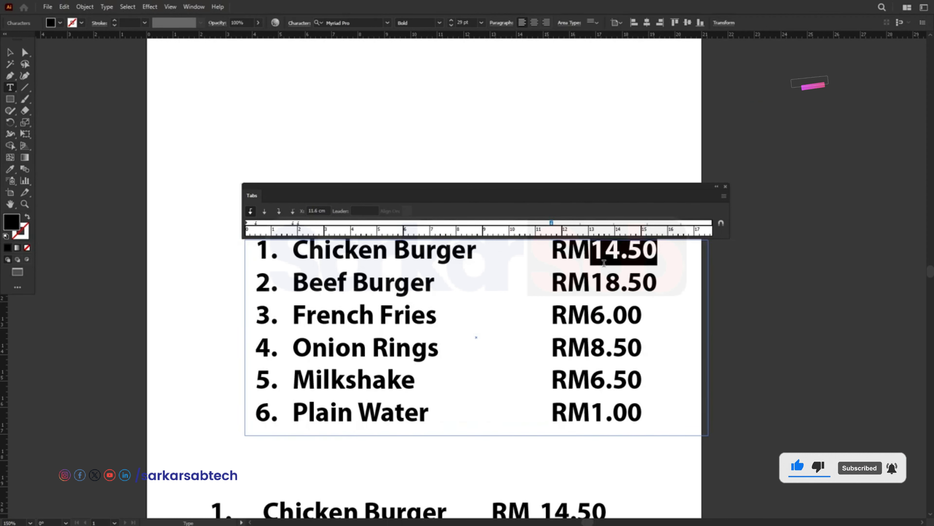
{"action": "left_click", "coordinate": [596, 253]}
{"action": "left_click_drag", "start_coordinate": [590, 251], "coordinate": [659, 252]}
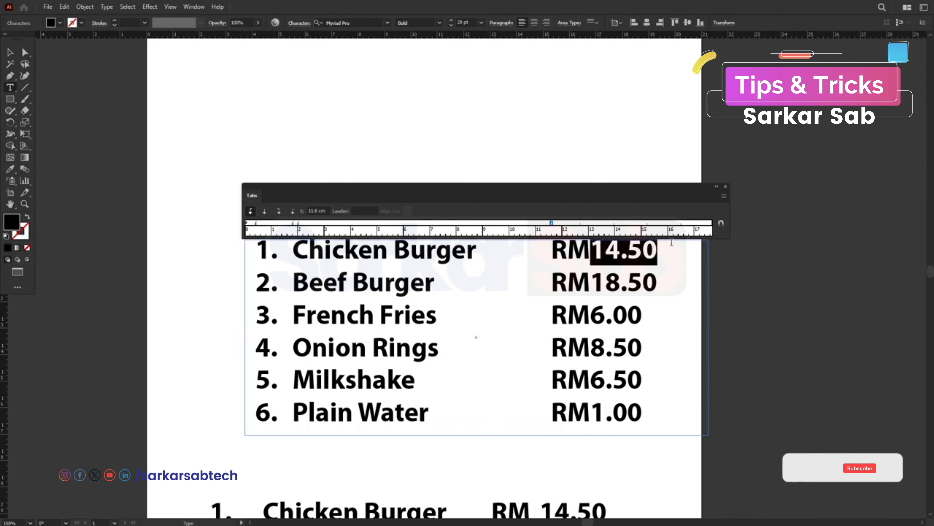
Step: Add a right-justified tab stop at 16 cm to all lines of the price list
{"action": "left_click", "coordinate": [593, 263]}
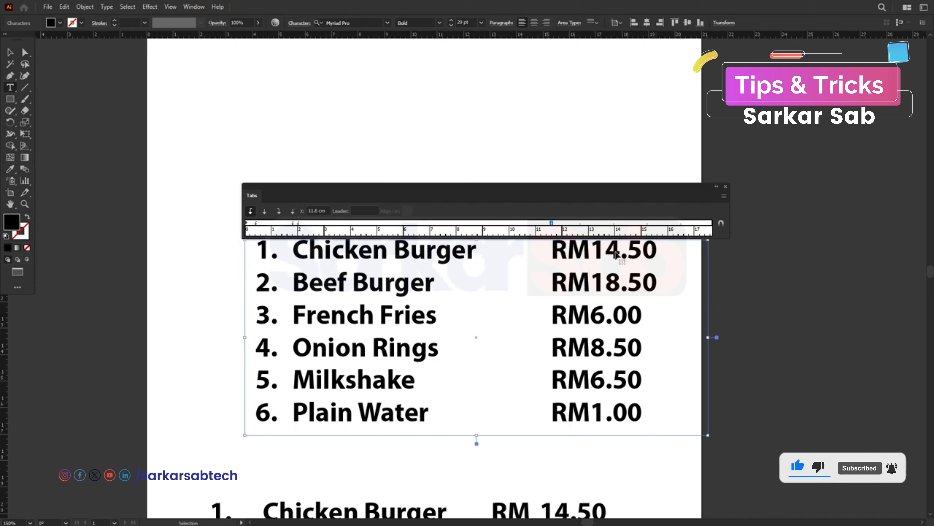
{"action": "key", "text": "ctrl+a"}
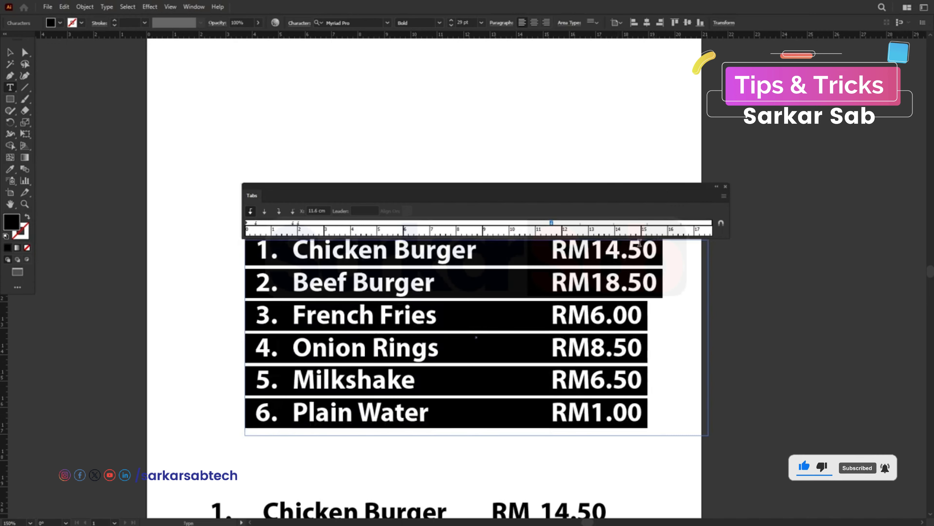
{"action": "left_click", "coordinate": [278, 212]}
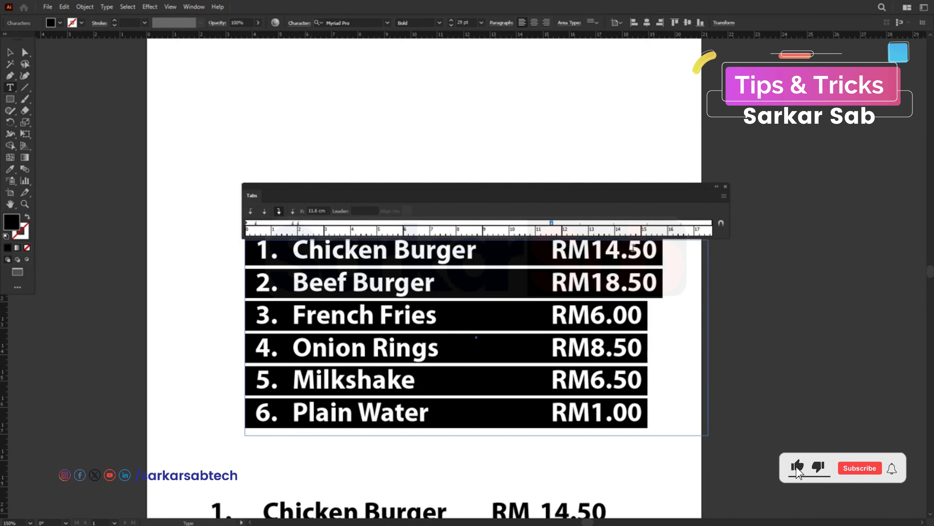
{"action": "left_click", "coordinate": [666, 223]}
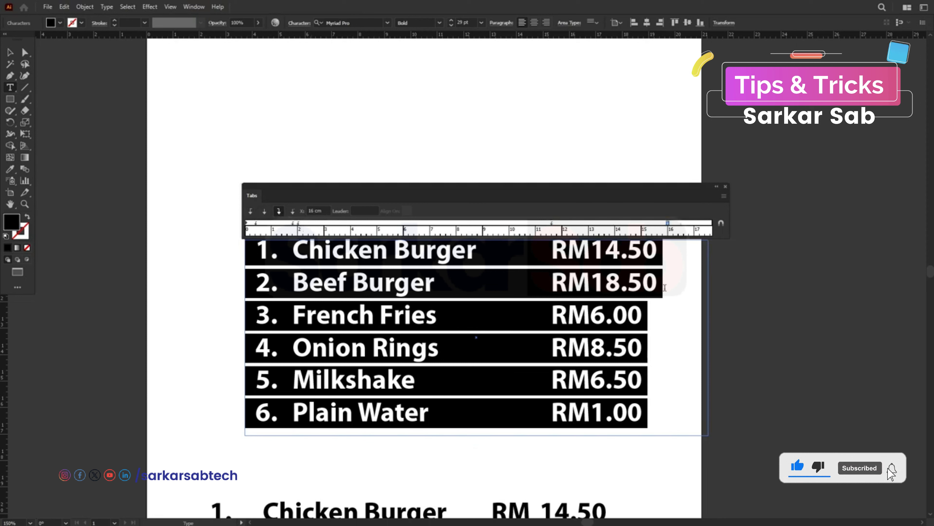
Step: Insert a tab between "RM" and the amount in all six price lines, then deselect the text
{"action": "left_click", "coordinate": [593, 249]}
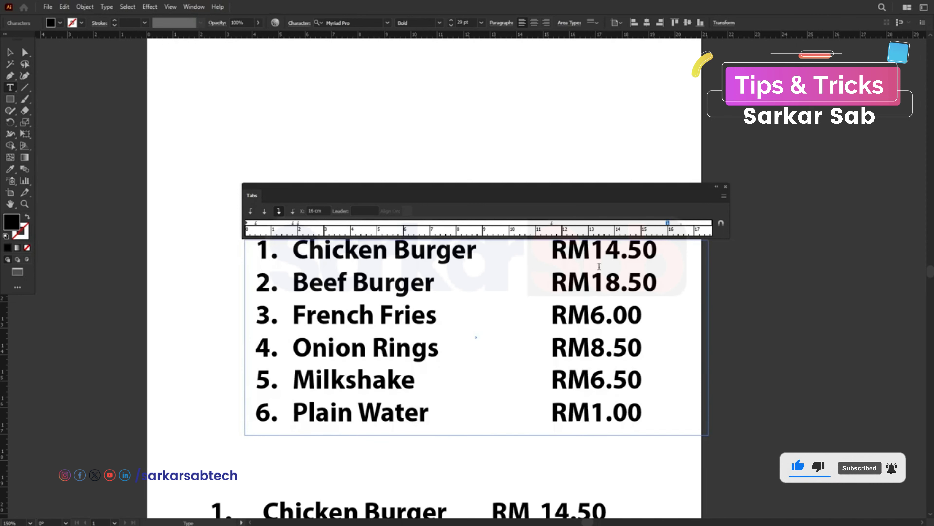
{"action": "key", "text": "Tab"}
{"action": "left_click", "coordinate": [593, 283]}
{"action": "key", "text": "Tab"}
{"action": "left_click", "coordinate": [594, 315]}
{"action": "key", "text": "Tab"}
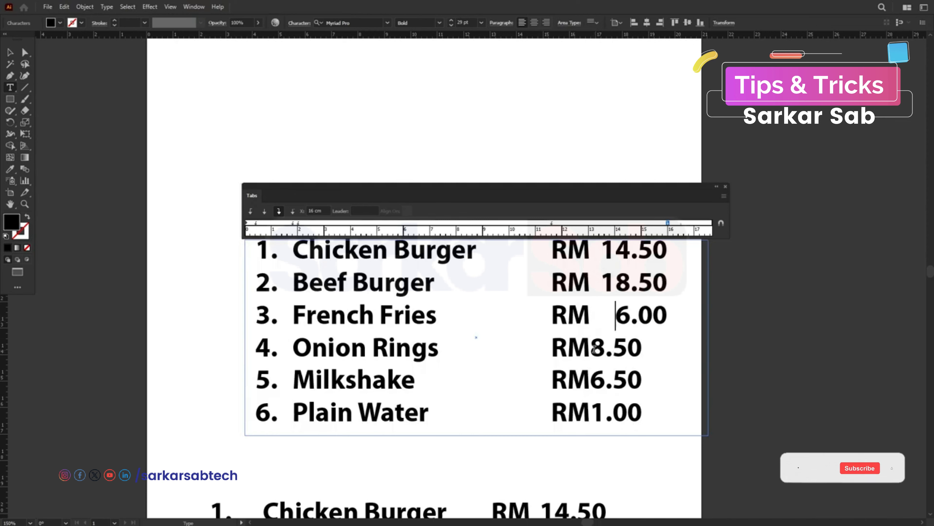
{"action": "left_click", "coordinate": [594, 347]}
{"action": "key", "text": "Tab"}
{"action": "left_click", "coordinate": [594, 379]}
{"action": "key", "text": "Tab"}
{"action": "left_click", "coordinate": [595, 412]}
{"action": "key", "text": "Tab"}
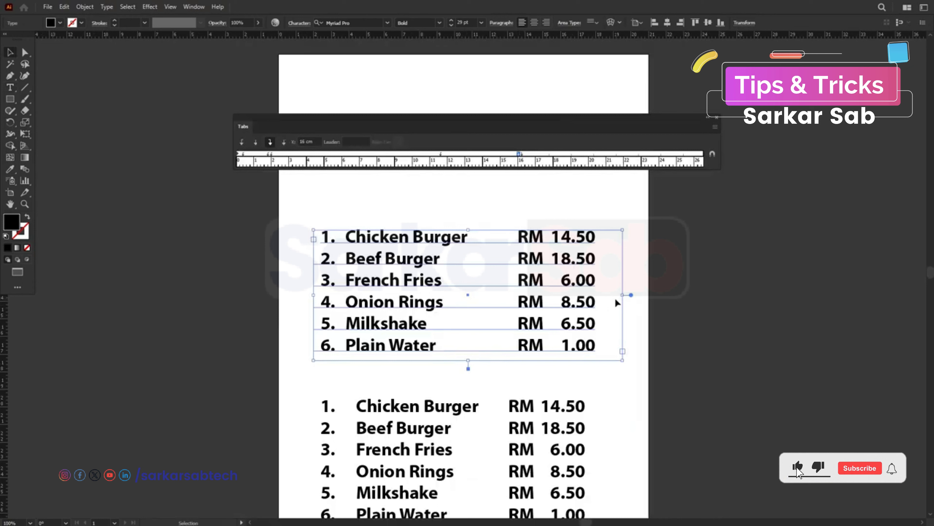
{"action": "left_click", "coordinate": [624, 315]}
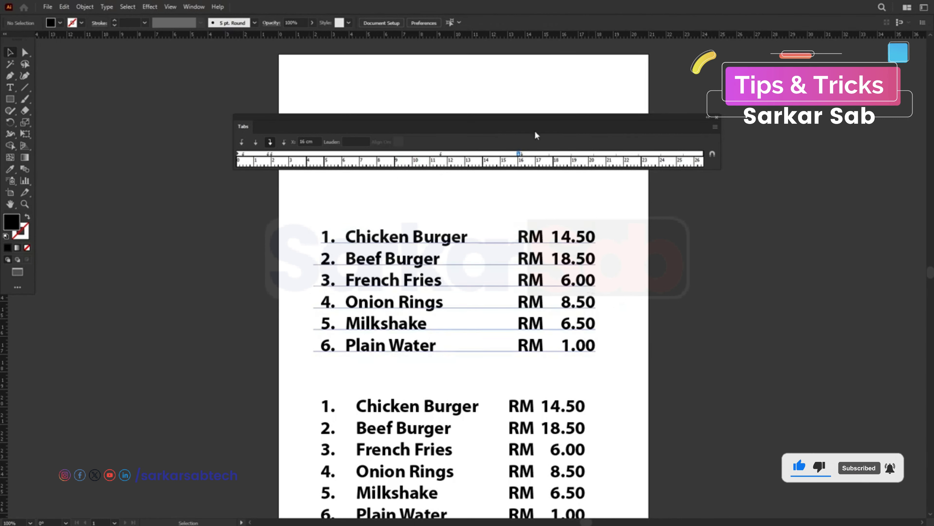
Step: Reposition the Tabs panel over the upper price list and show the hidden characters
{"action": "left_click_drag", "start_coordinate": [537, 117], "coordinate": [550, 149]}
{"action": "left_click", "coordinate": [562, 242]}
{"action": "mouse_move", "coordinate": [562, 241]}
{"action": "left_mouse_down"}
{"action": "mouse_move", "coordinate": [593, 236]}
{"action": "mouse_move", "coordinate": [548, 235]}
{"action": "left_mouse_up"}
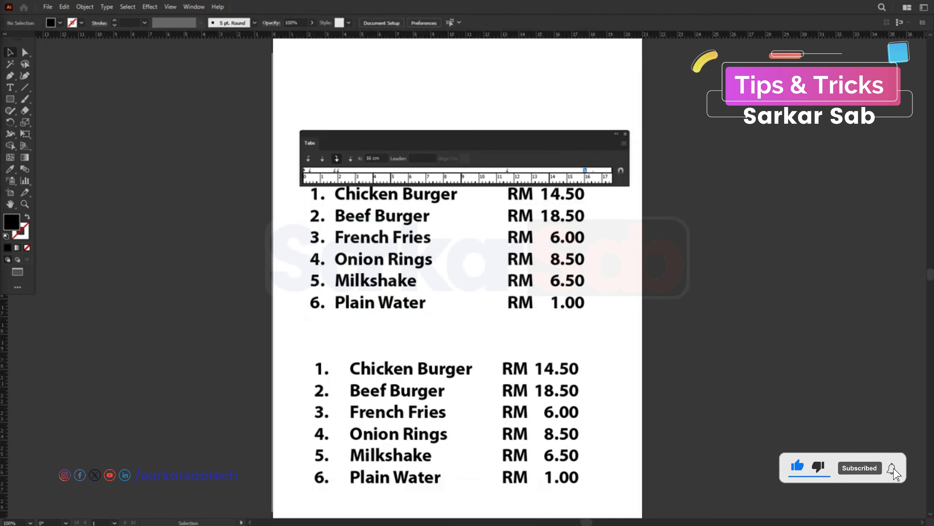
{"action": "left_click", "coordinate": [109, 7]}
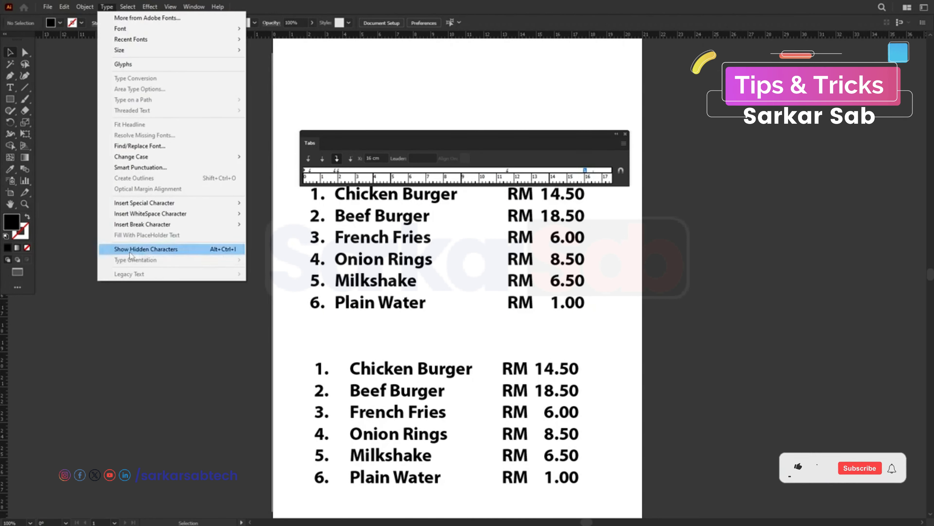
{"action": "left_click", "coordinate": [166, 249]}
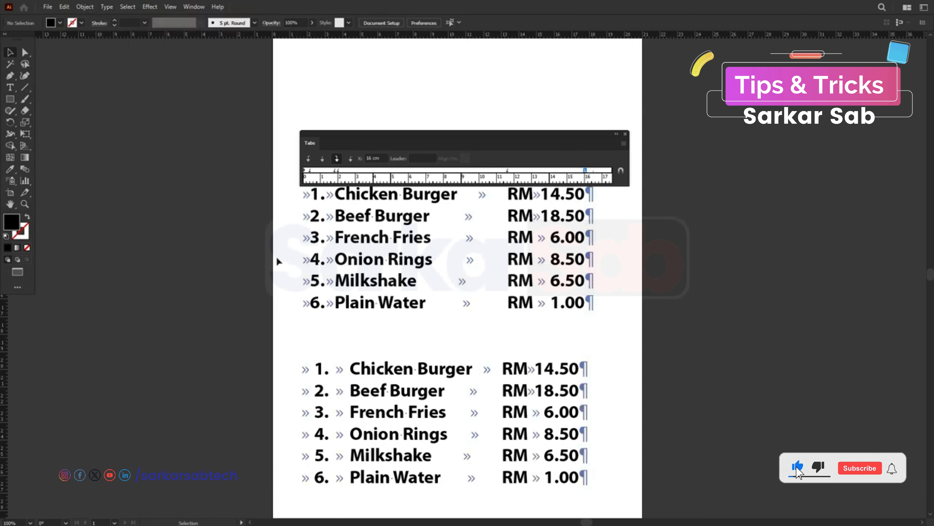
Step: Examine the tab, space and paragraph markers in the upper price list, moving the Tabs panel clear of the first line
{"action": "key", "text": "ctrl+plus"}
{"action": "left_click_drag", "start_coordinate": [240, 240], "coordinate": [207, 227]}
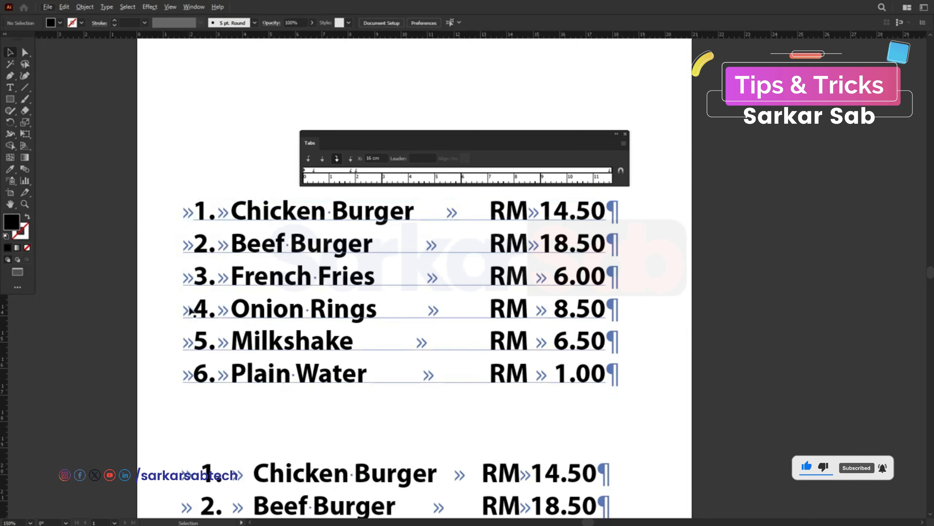
{"action": "scroll", "coordinate": [199, 243], "scroll_direction": "up", "scroll_amount": 1}
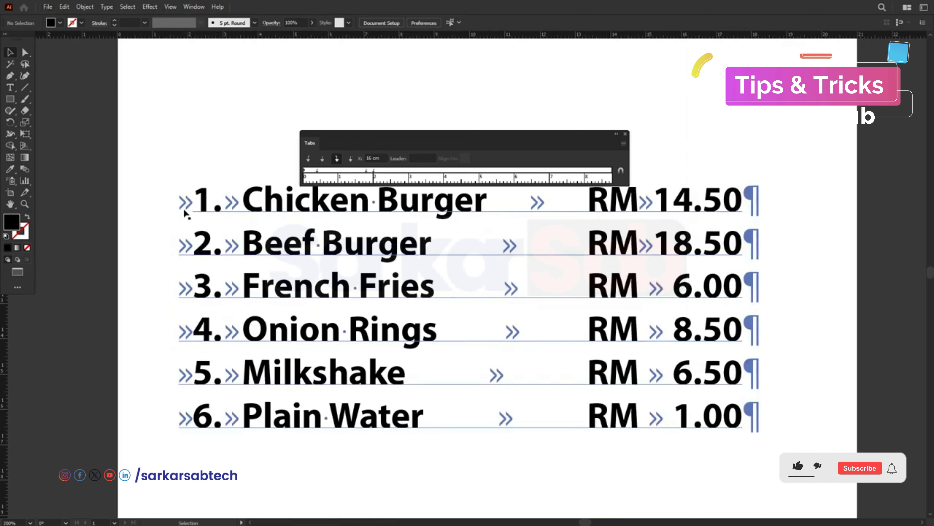
{"action": "scroll", "coordinate": [303, 245], "scroll_direction": "up", "scroll_amount": 2}
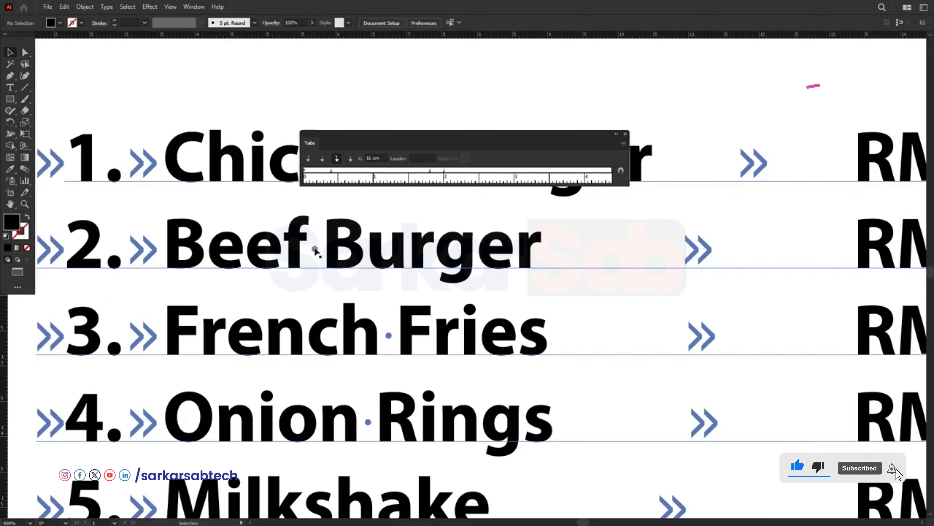
{"action": "scroll", "coordinate": [316, 250], "scroll_direction": "down", "scroll_amount": 1}
{"action": "scroll", "coordinate": [121, 259], "scroll_direction": "down", "scroll_amount": 1}
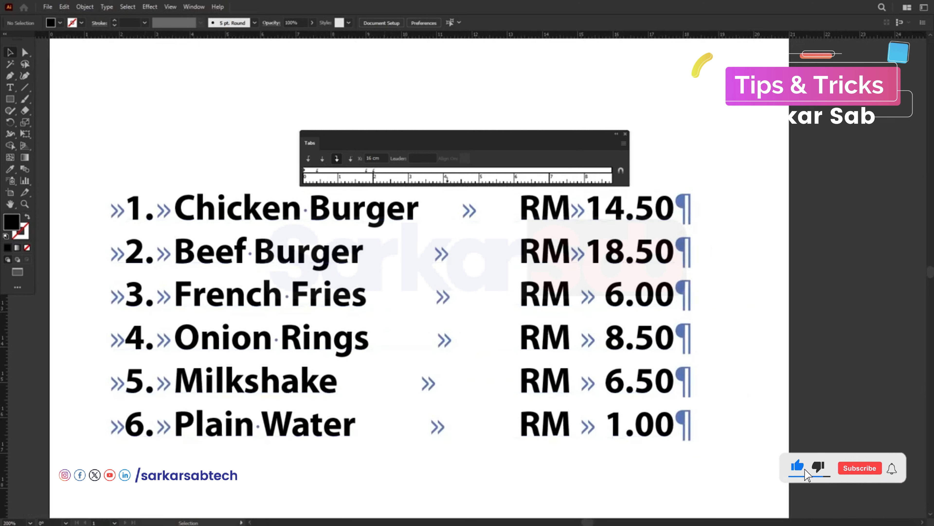
{"action": "left_click_drag", "start_coordinate": [377, 140], "coordinate": [353, 115]}
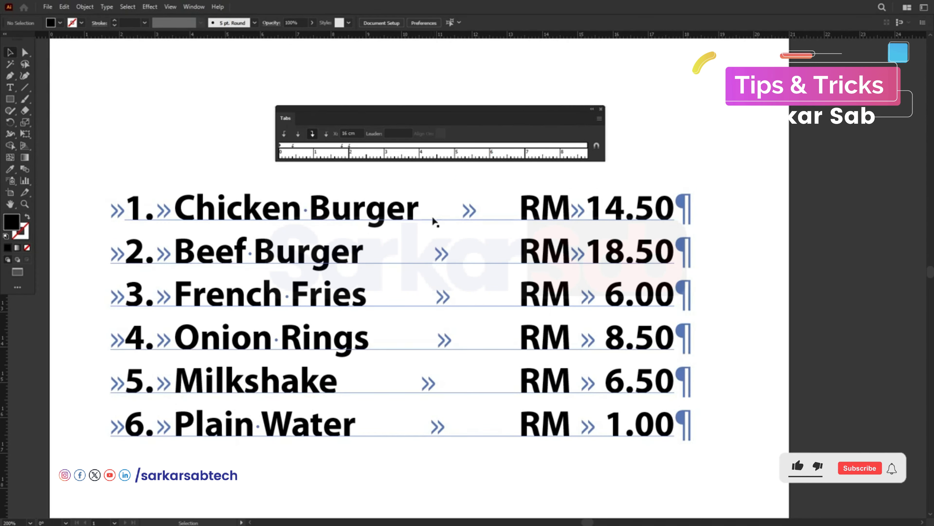
{"action": "left_click", "coordinate": [423, 216]}
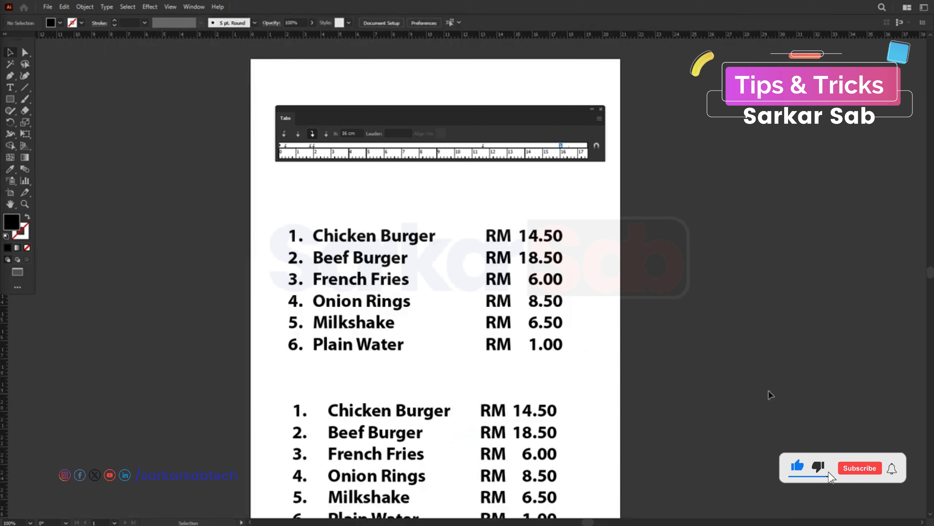